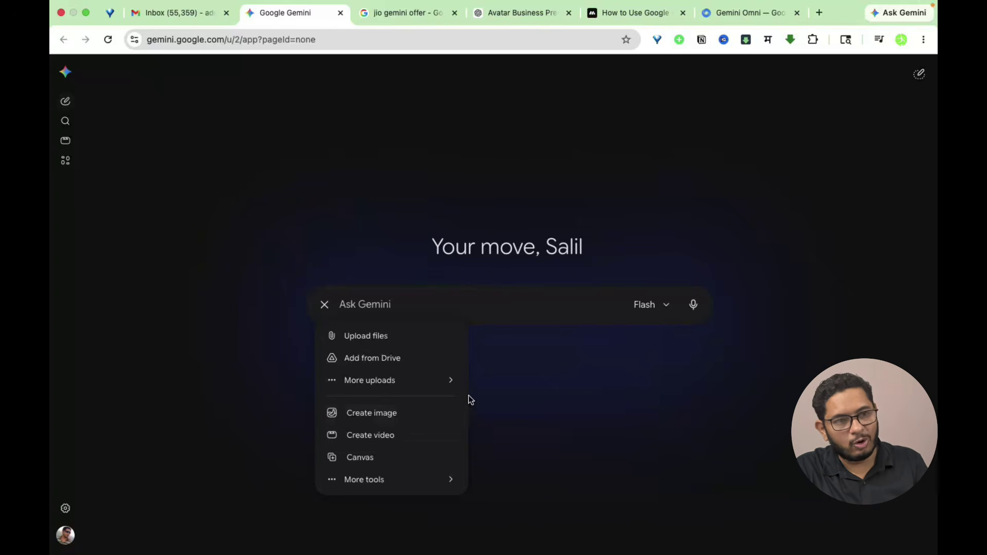
# Open Jio's Google Gemini 18-month Pro plan offer from the search results and go to the Jio account login page
pyautogui.click(690, 239)
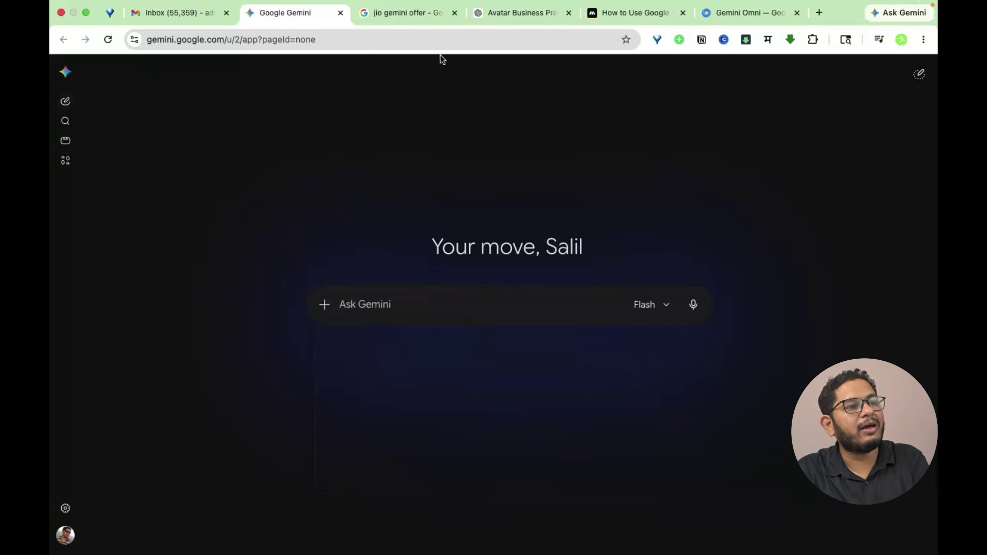
pyautogui.click(420, 16)
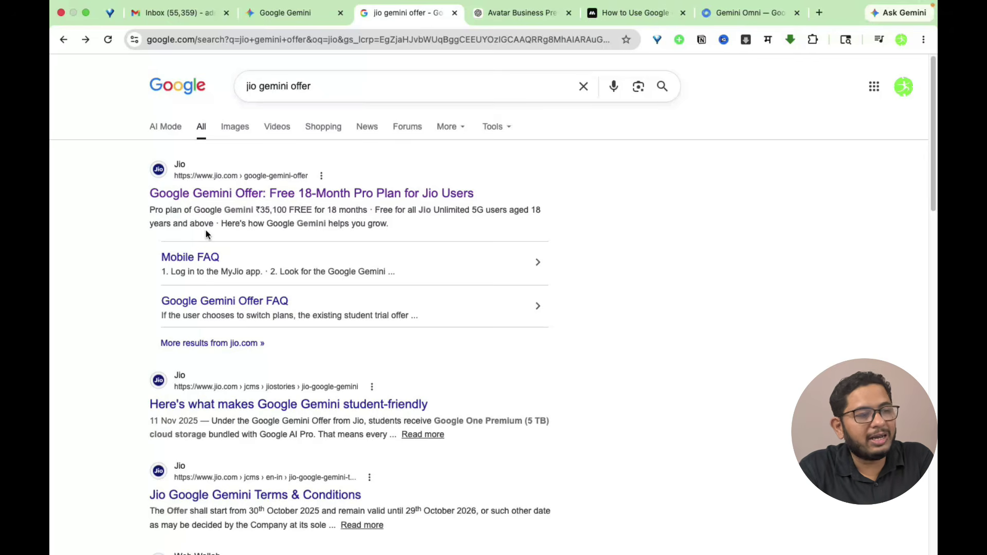
pyautogui.click(315, 199)
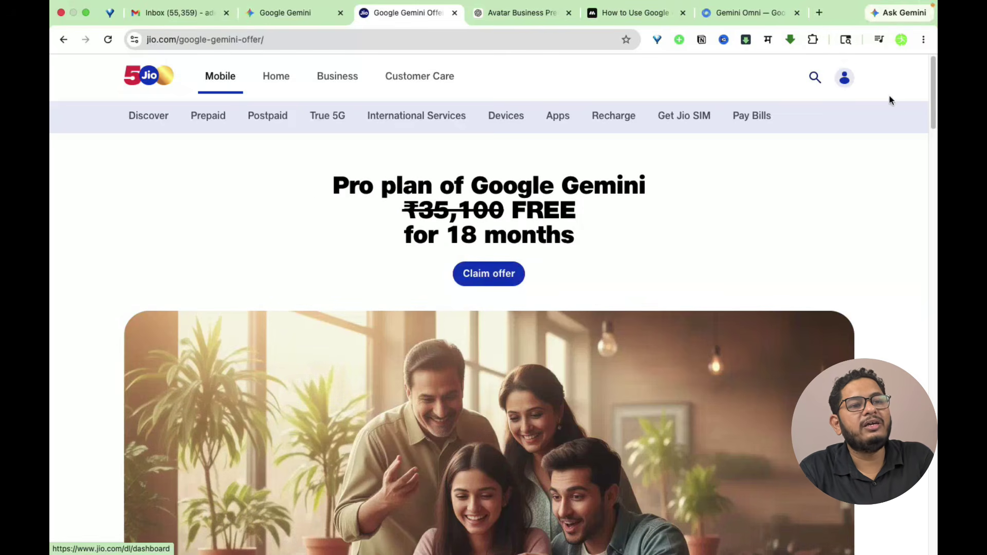
pyautogui.click(845, 78)
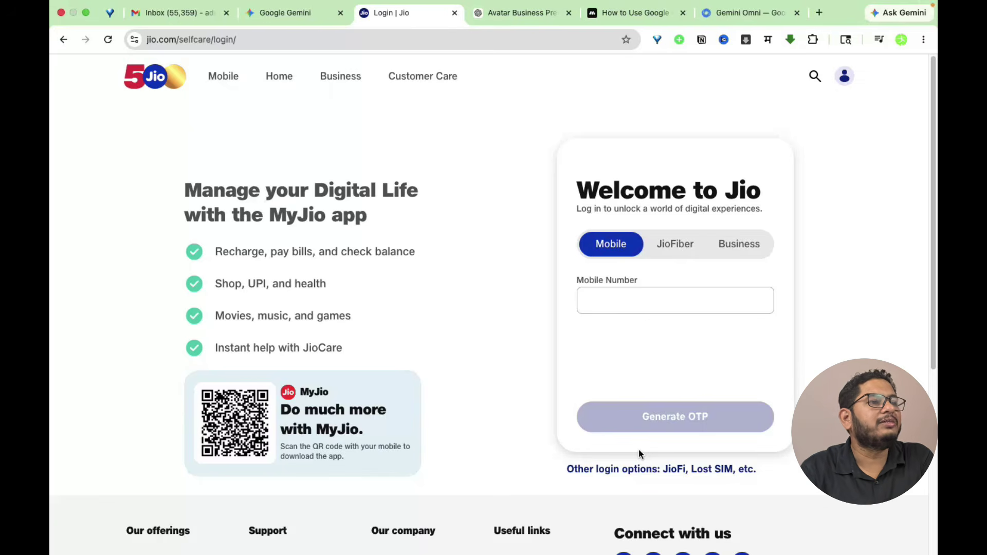
# Return to Gemini, start adding a personal avatar, and scan the selfie verification QR code with Google Lens on the phone
pyautogui.click(285, 15)
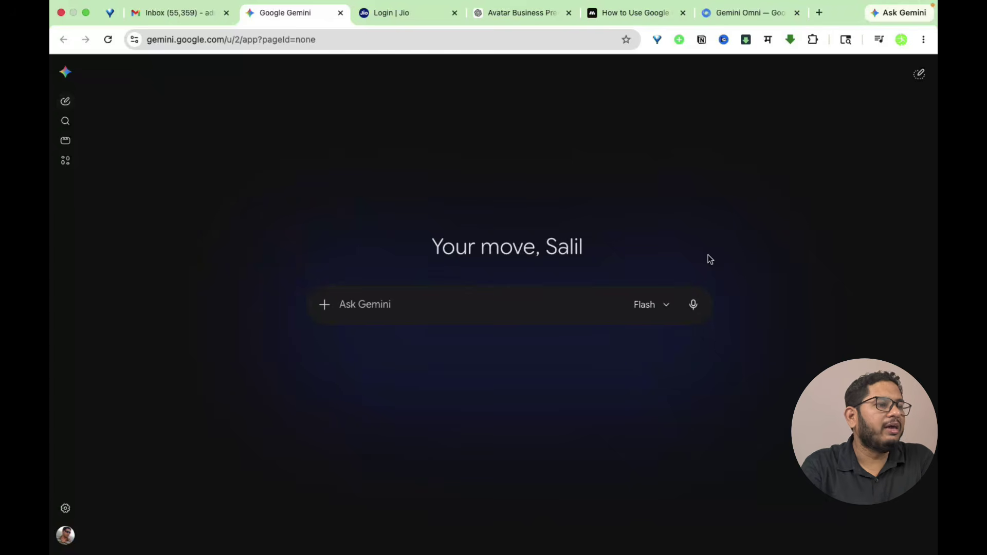
pyautogui.click(324, 312)
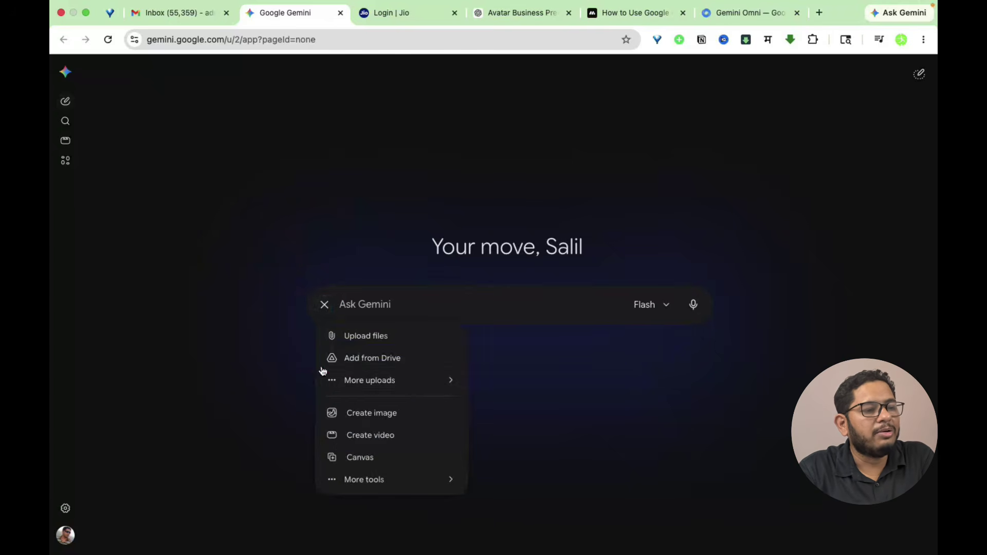
pyautogui.moveTo(404, 386)
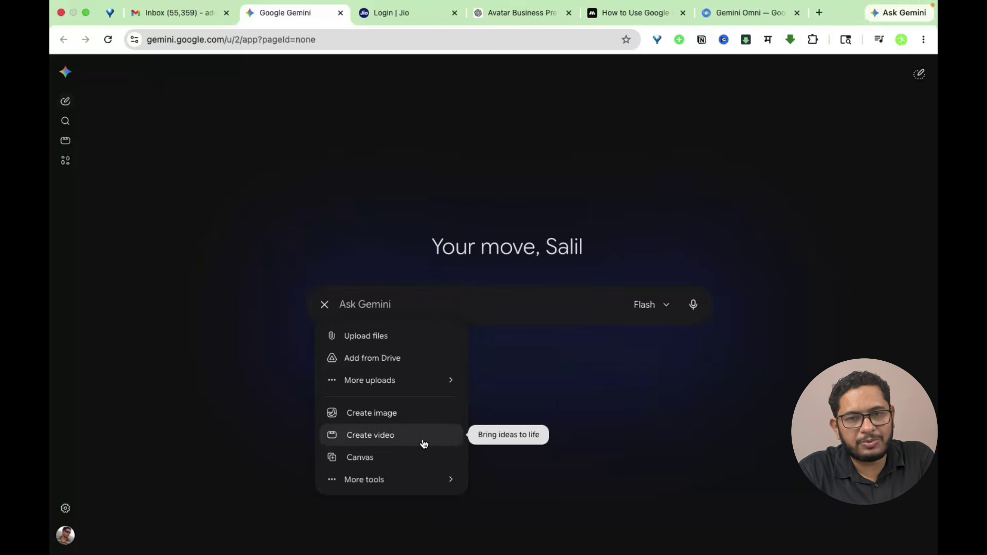
pyautogui.click(684, 413)
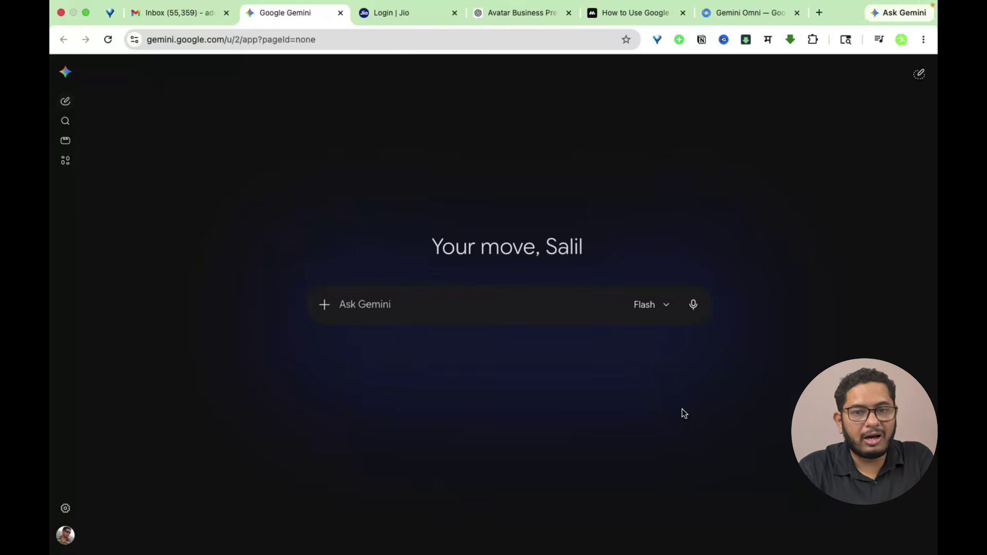
pyautogui.click(325, 306)
pyautogui.moveTo(388, 382)
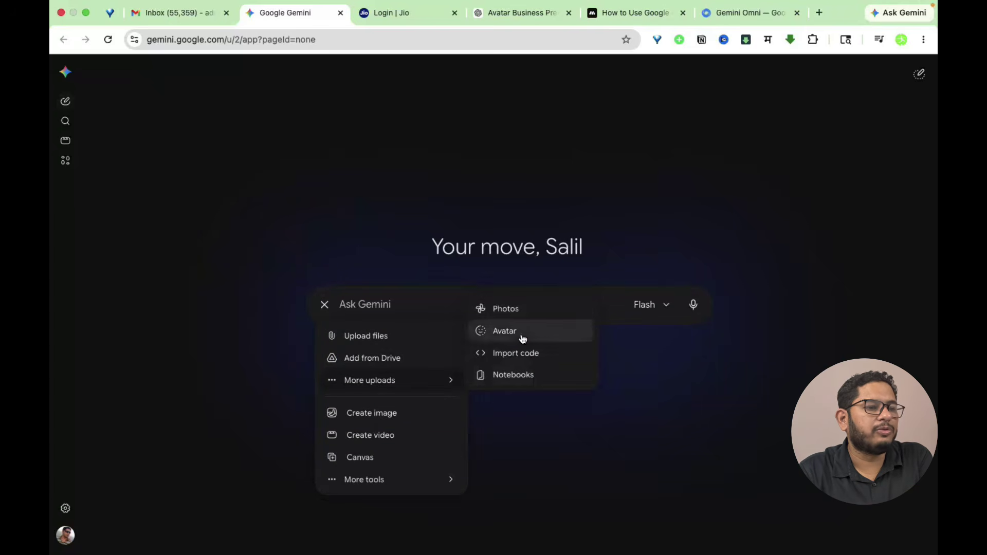
pyautogui.click(522, 338)
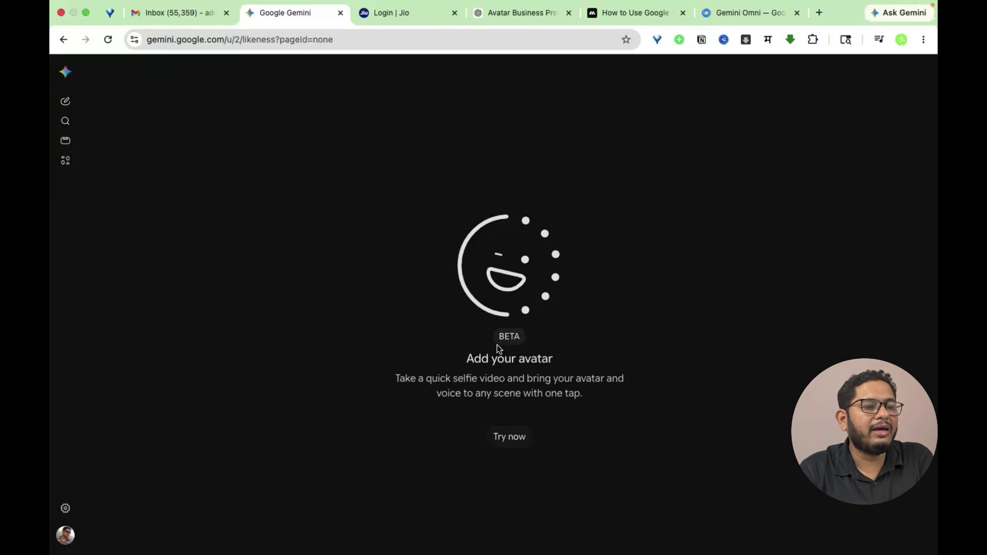
pyautogui.click(509, 439)
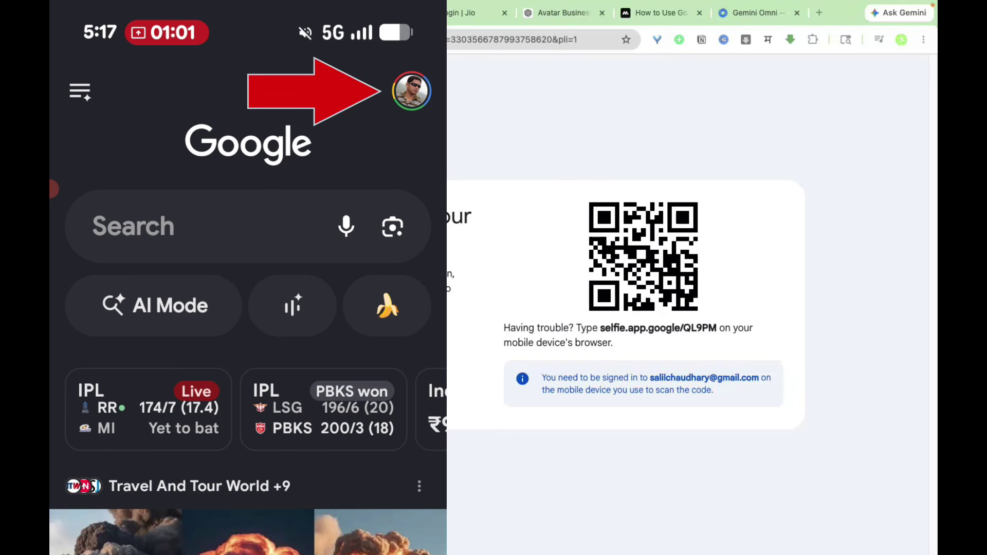
pyautogui.click(392, 227)
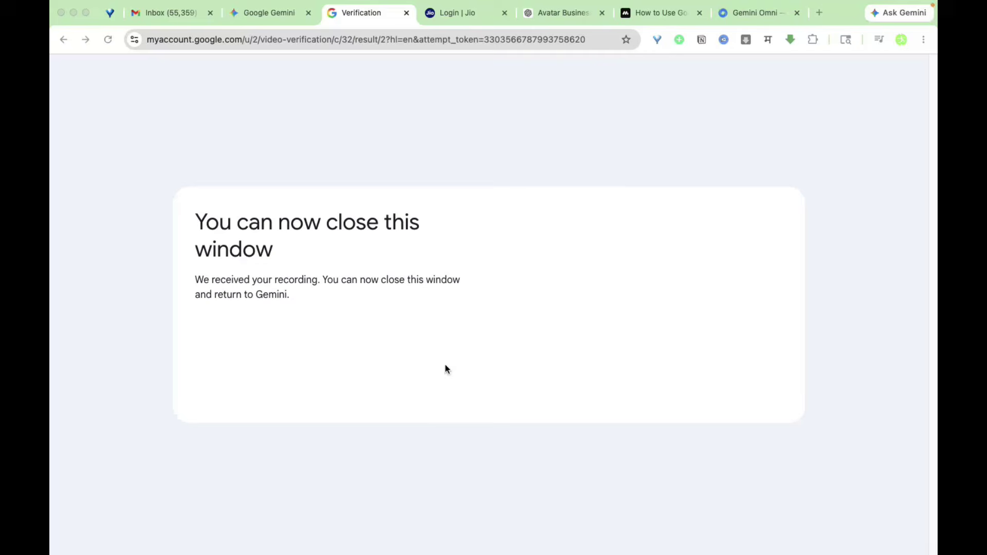
# Return to Gemini's avatar page, reload it, and insert the finished avatar into a new prompt
pyautogui.click(265, 15)
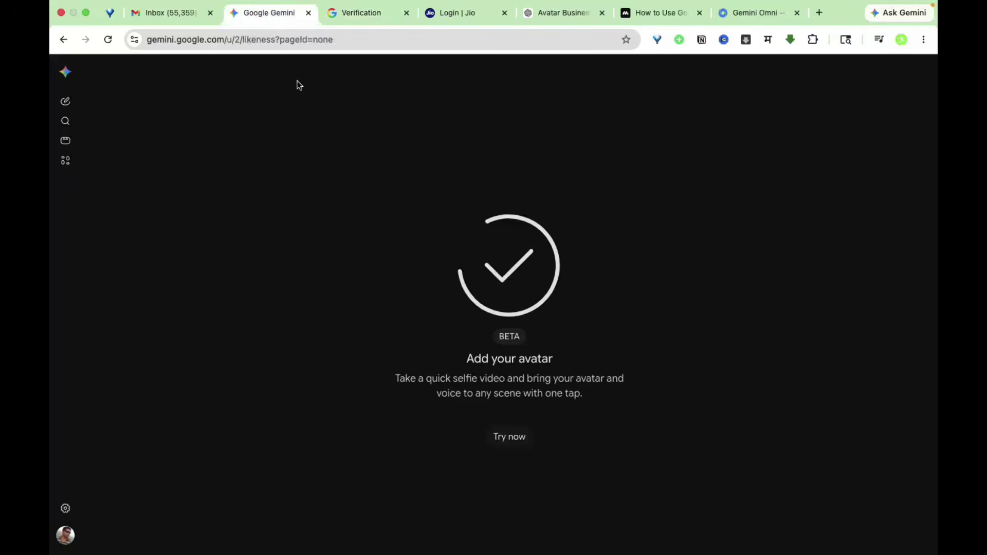
pyautogui.click(106, 44)
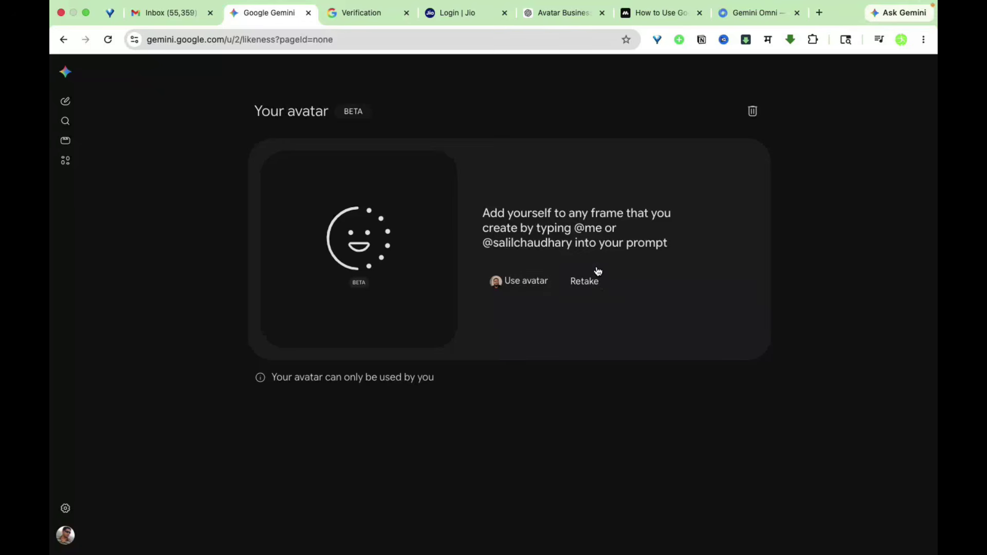
pyautogui.click(530, 288)
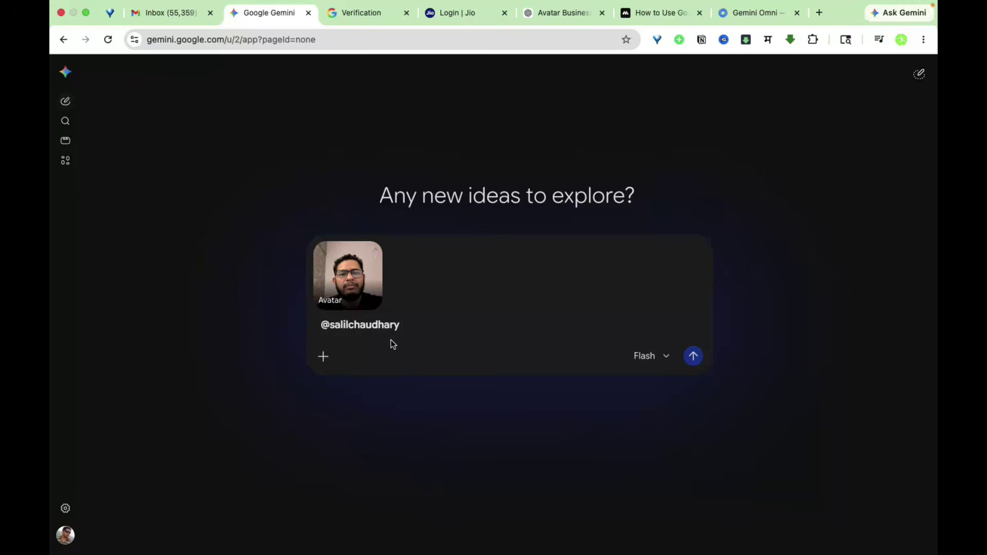
# Set the avatar prompt to create a video and add the Meme me template to it
pyautogui.click(324, 362)
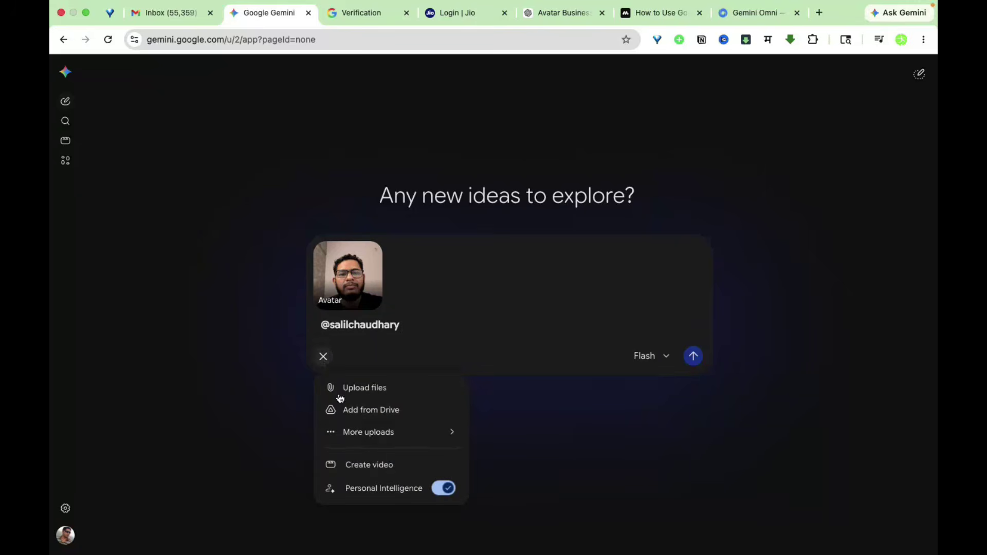
pyautogui.click(368, 462)
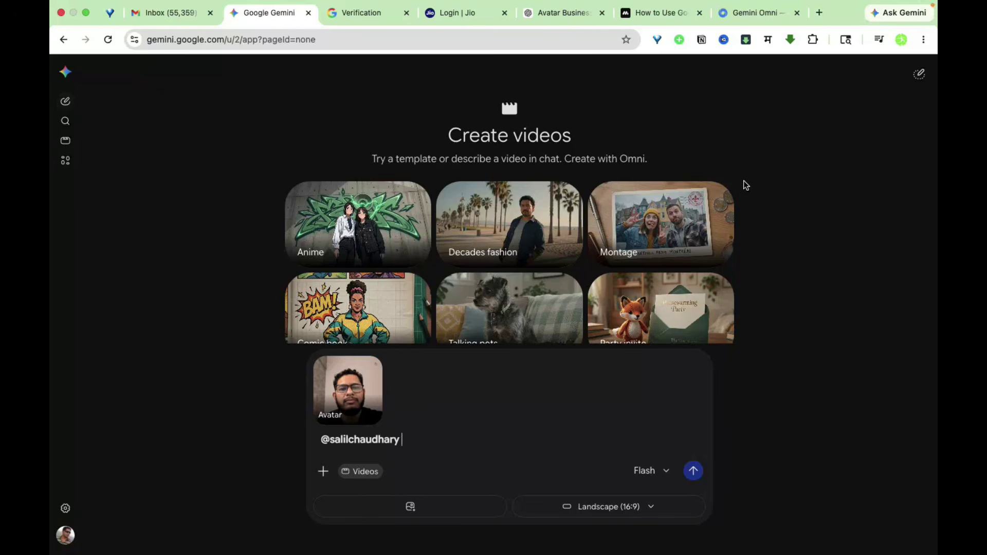
pyautogui.scroll(-1, 749, 183)
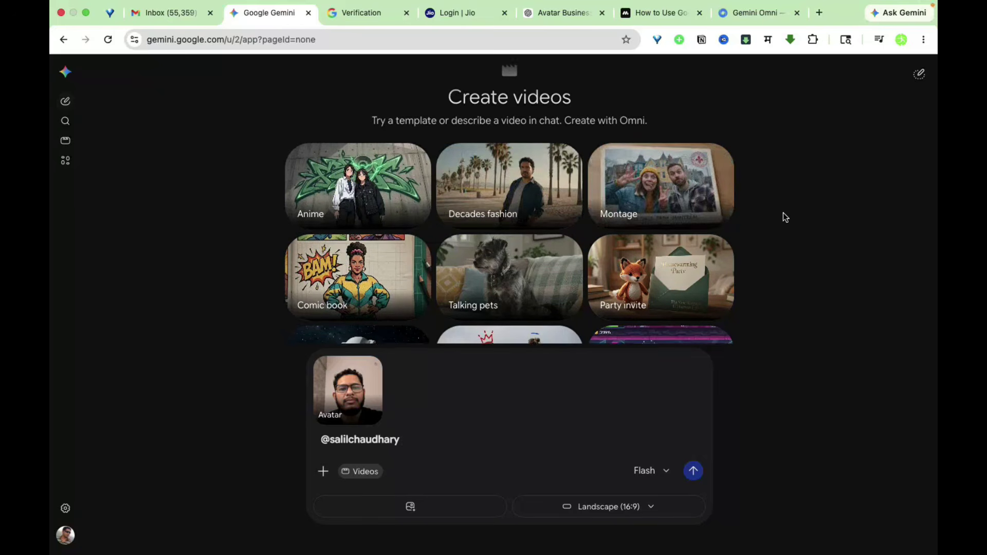
pyautogui.scroll(-6, 783, 212)
pyautogui.scroll(-3, 782, 212)
pyautogui.scroll(3, 468, 260)
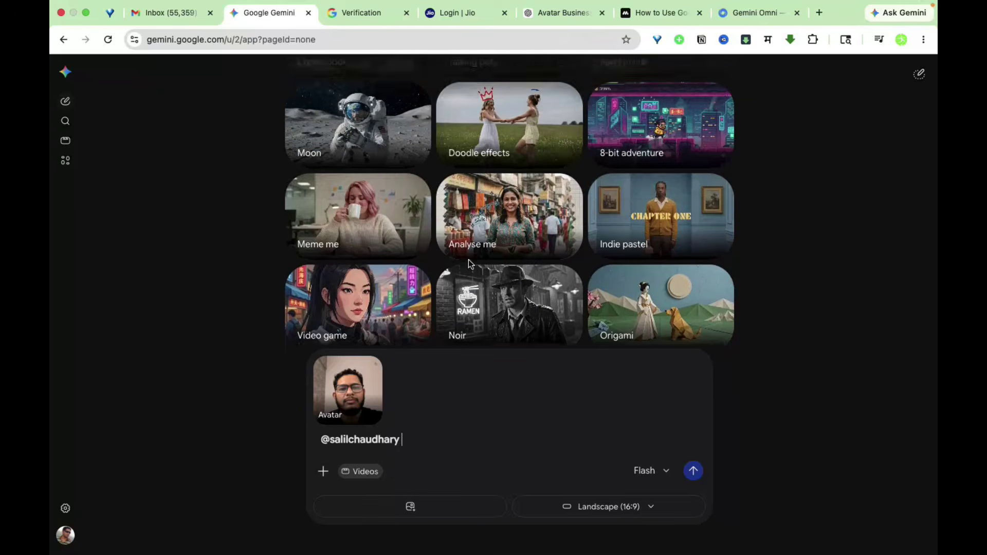
pyautogui.scroll(1, 468, 260)
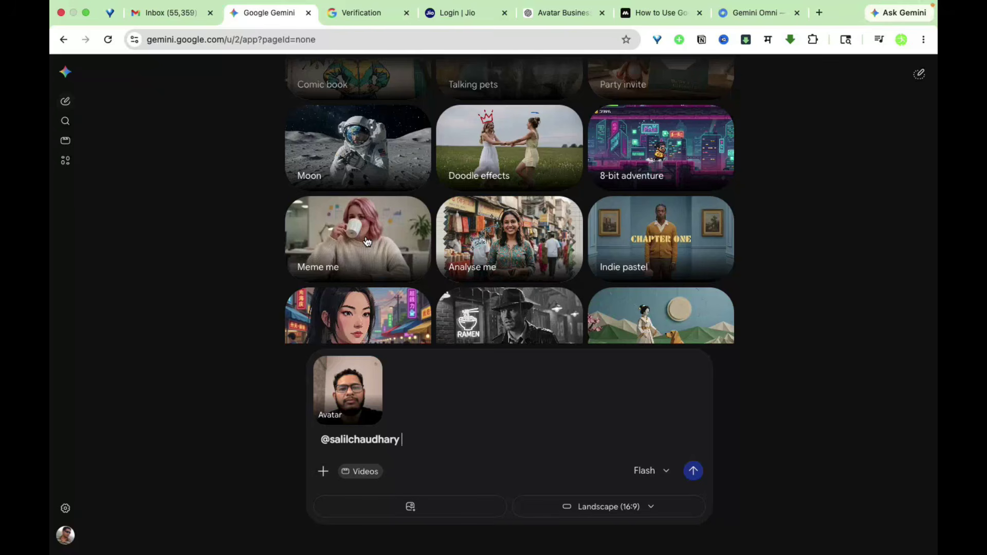
pyautogui.click(367, 242)
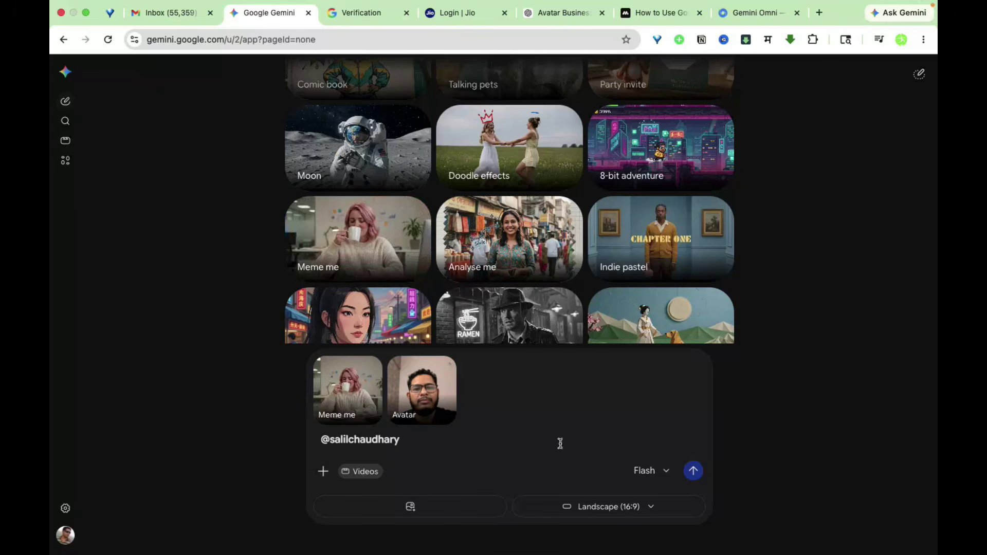
# Review the prompt's attachments and the available model and aspect ratio options for the video
pyautogui.moveTo(349, 408)
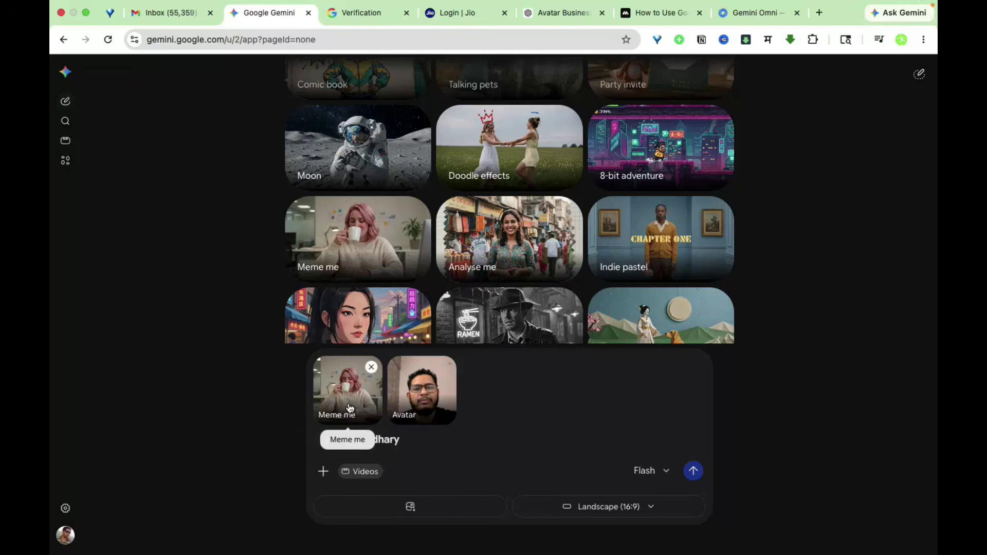
pyautogui.moveTo(423, 415)
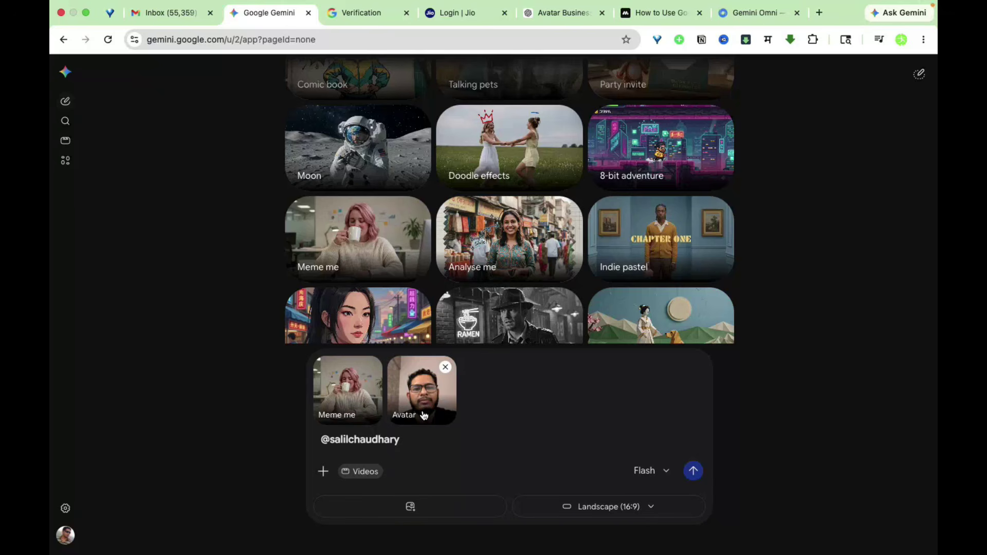
pyautogui.click(667, 474)
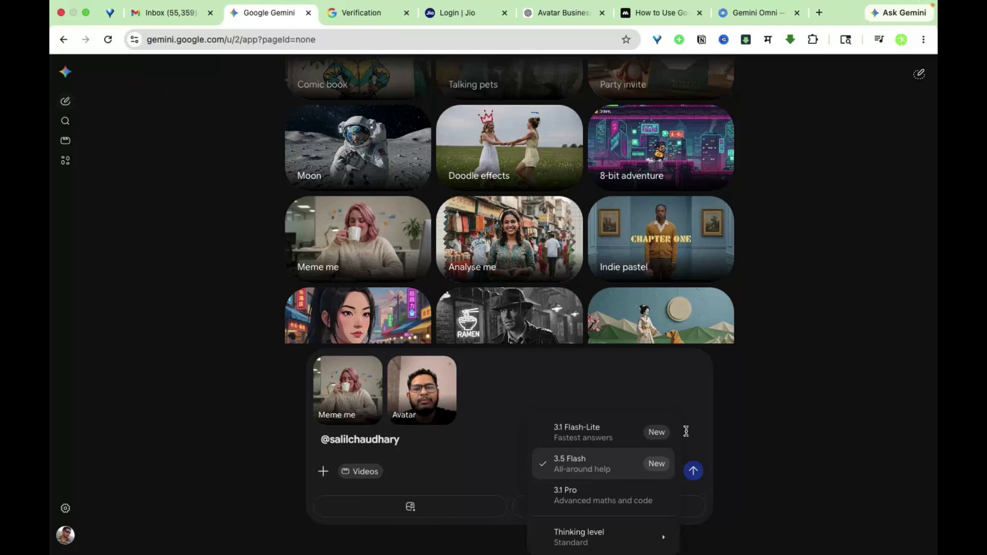
pyautogui.click(696, 403)
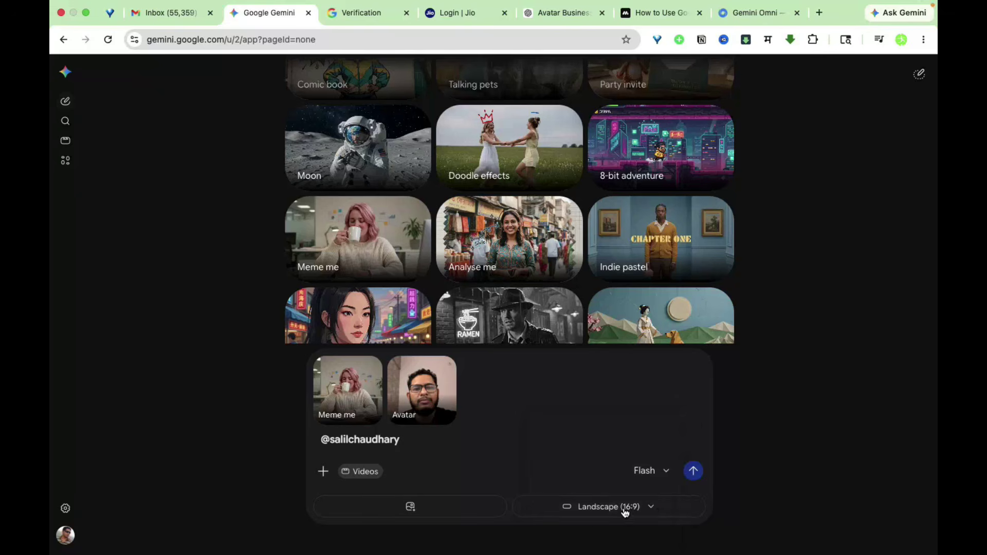
pyautogui.click(648, 509)
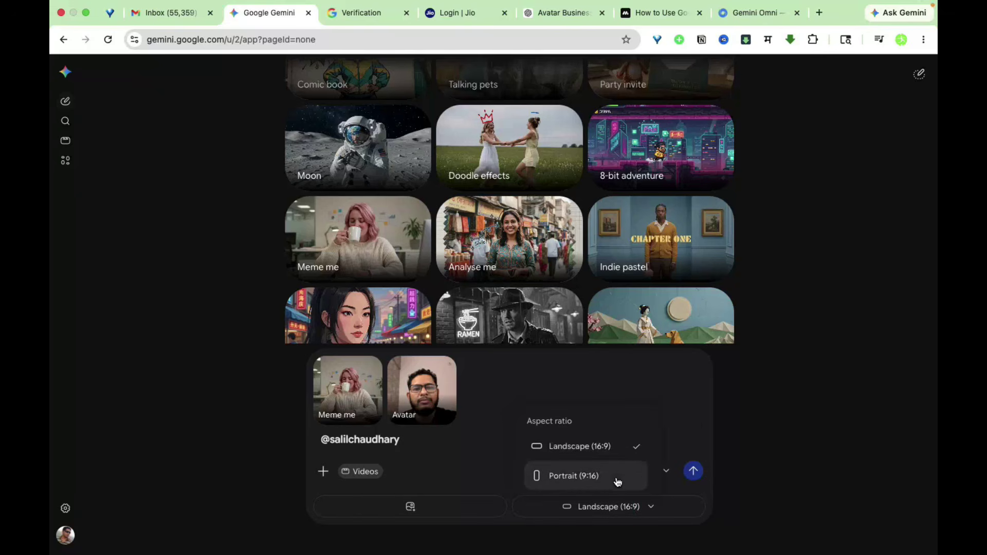
pyautogui.click(673, 400)
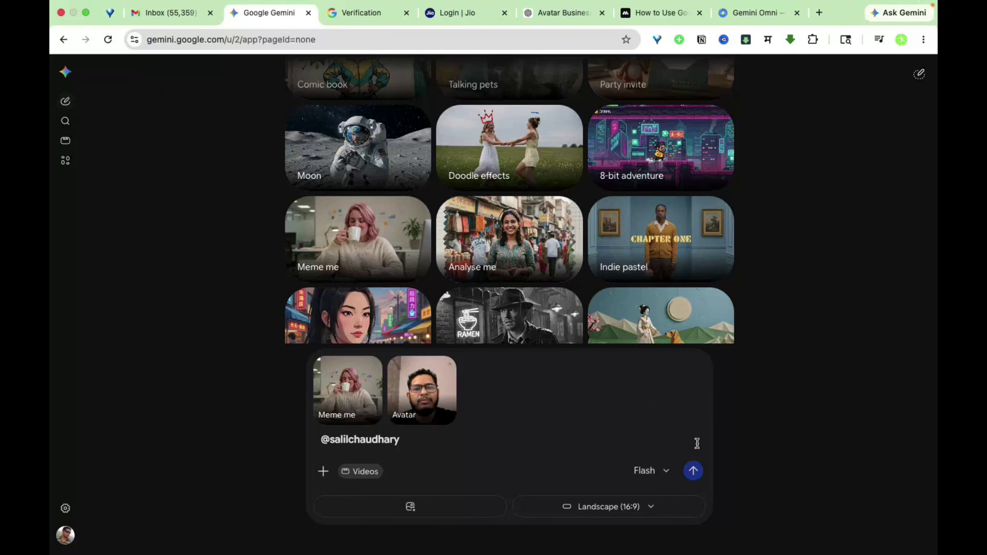
# Generate the Meme me video with the avatar and play the result at a raised volume
pyautogui.click(694, 471)
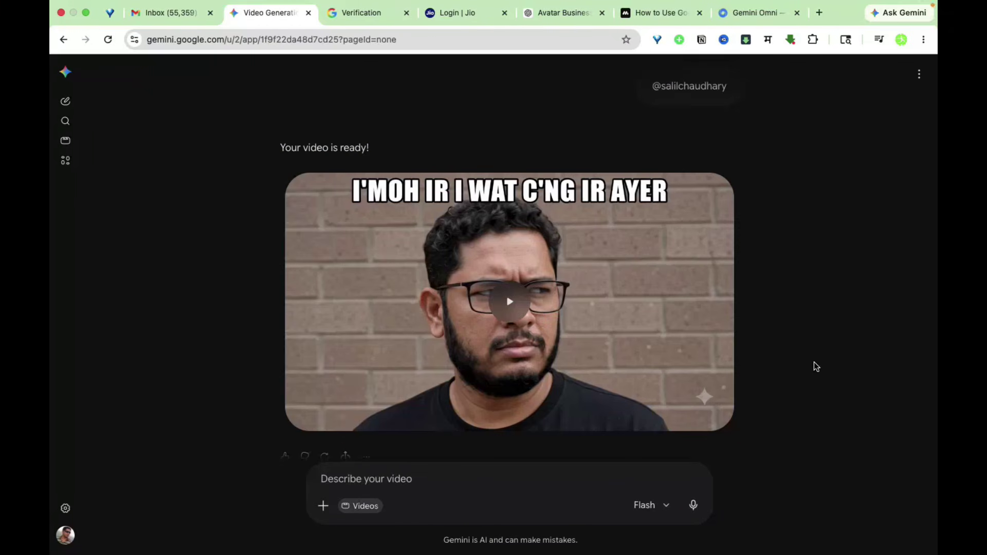
pyautogui.moveTo(573, 277)
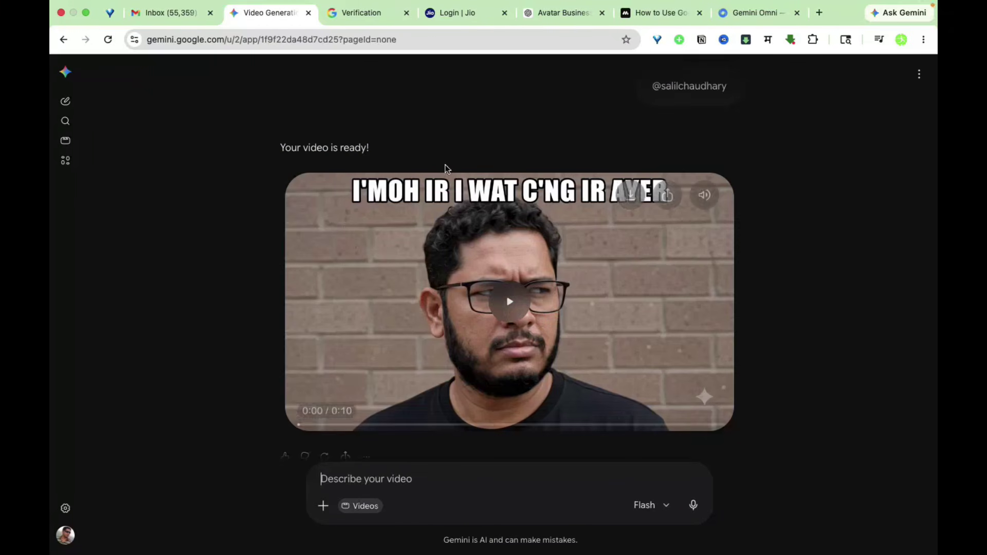
pyautogui.rightClick(573, 279)
pyautogui.click(754, 281)
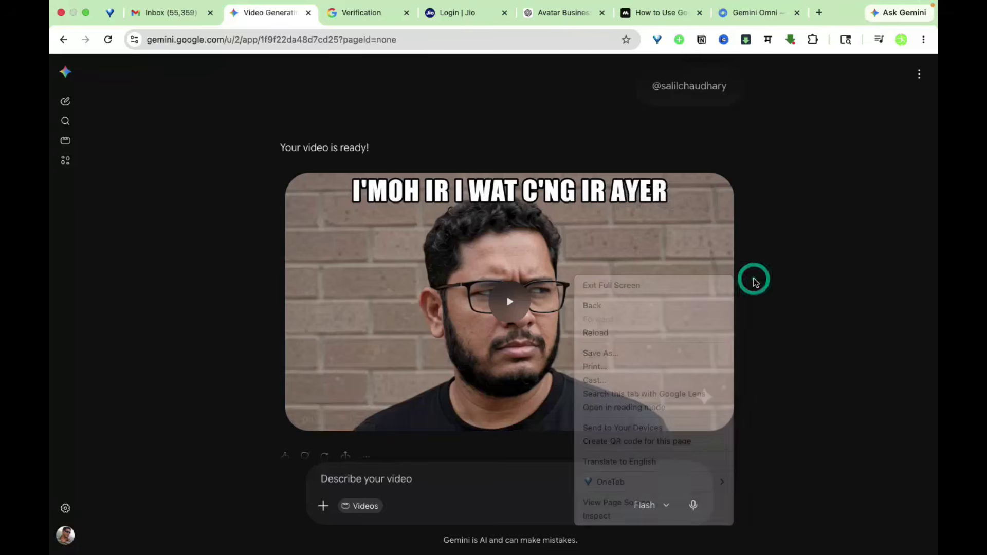
pyautogui.scroll(-1, 591, 300)
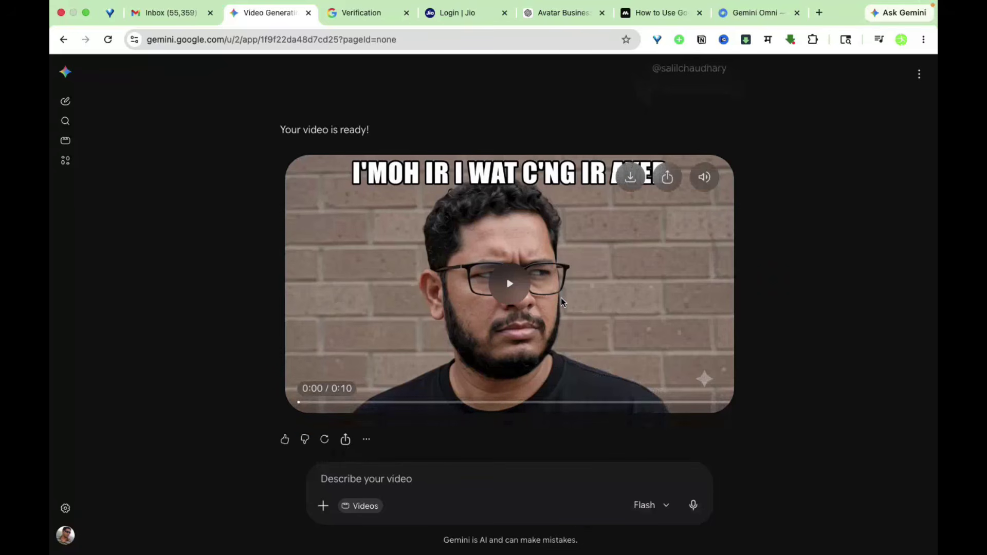
pyautogui.click(511, 282)
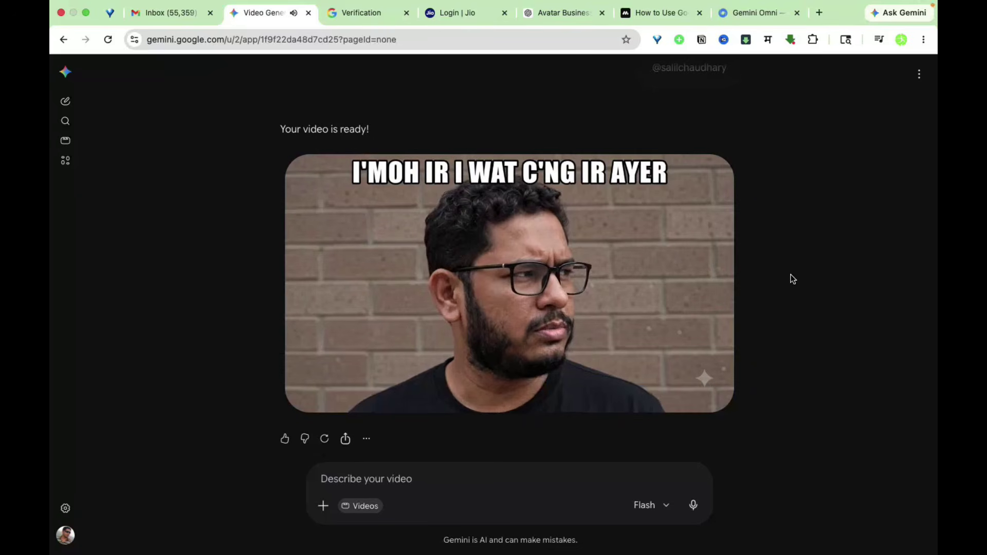
pyautogui.press('XF86AudioRaiseVolume')
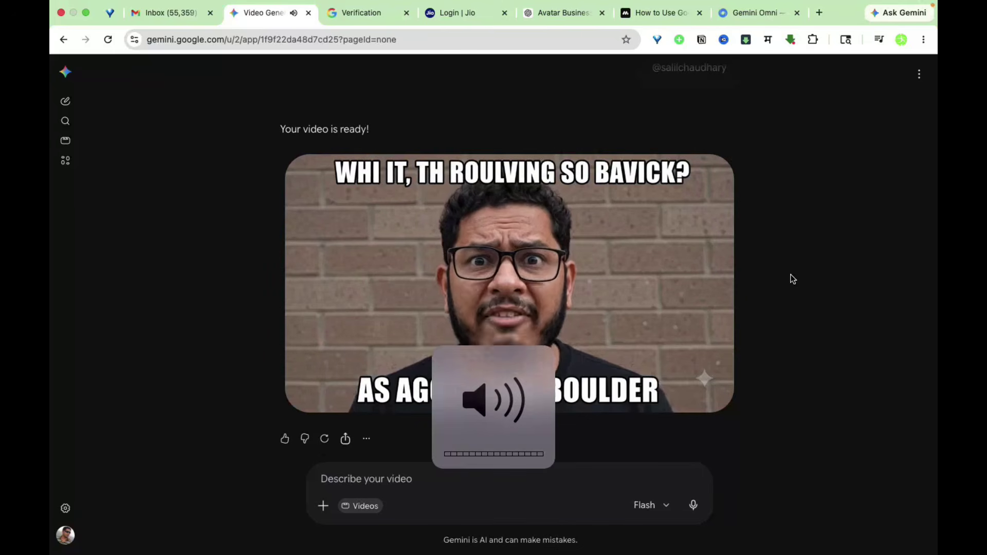
pyautogui.moveTo(681, 368)
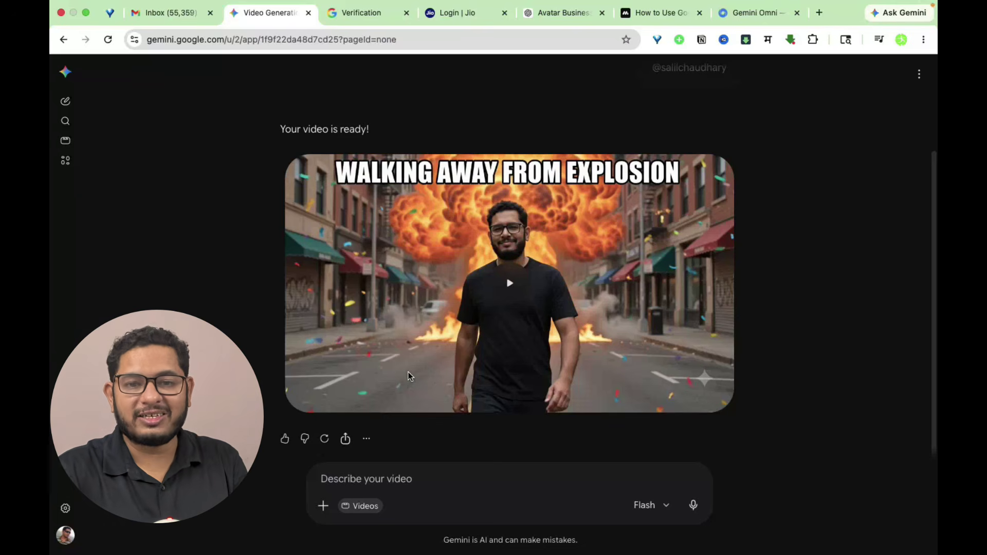
pyautogui.moveTo(404, 364)
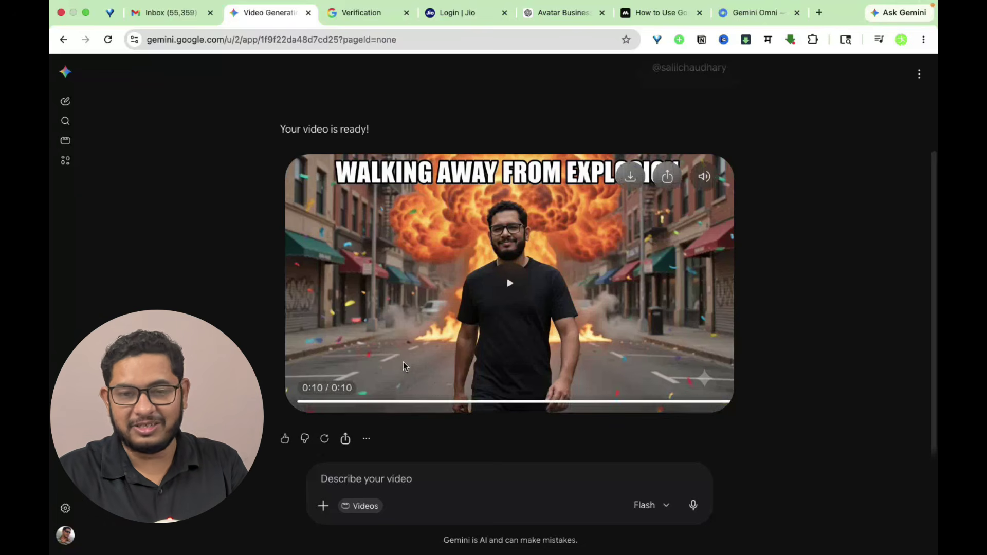